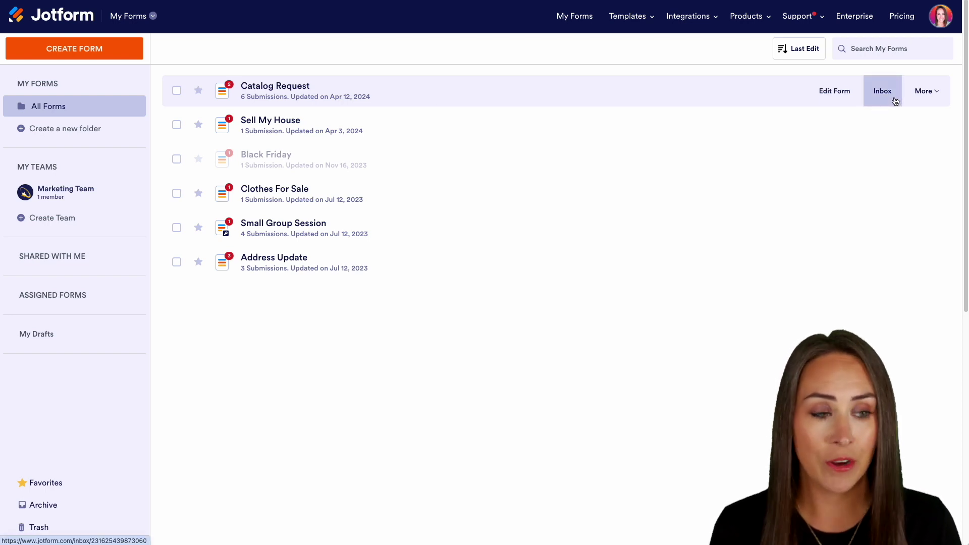
- Open the Catalog Request submissions inbox and view the second submission's details
{"action": "left_click", "coordinate": [928, 98]}
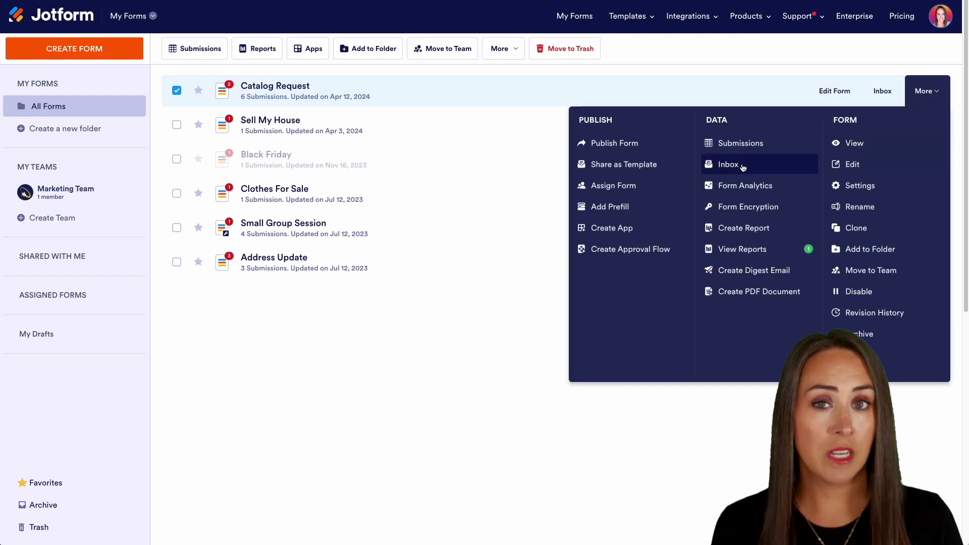
{"action": "left_click", "coordinate": [887, 94]}
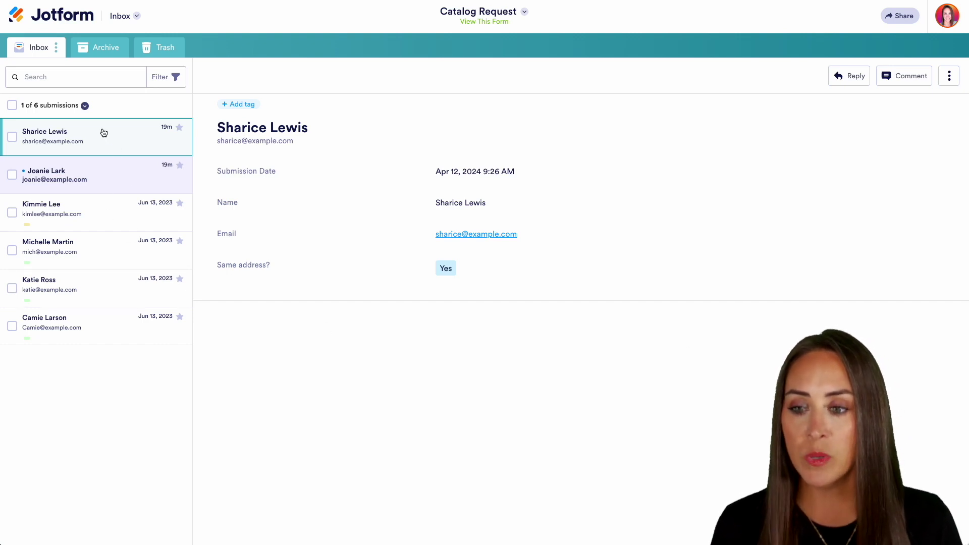
{"action": "left_click", "coordinate": [107, 177]}
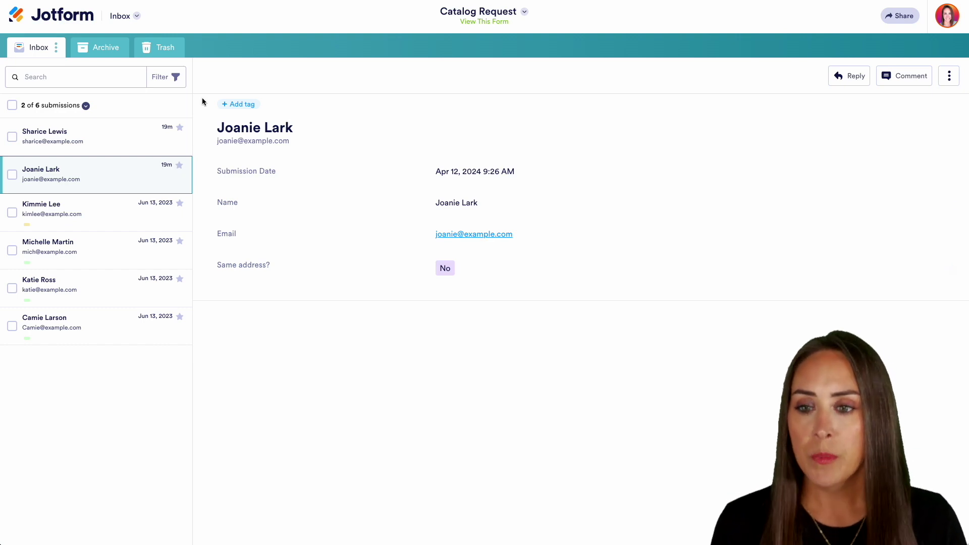
{"action": "left_click", "coordinate": [172, 79]}
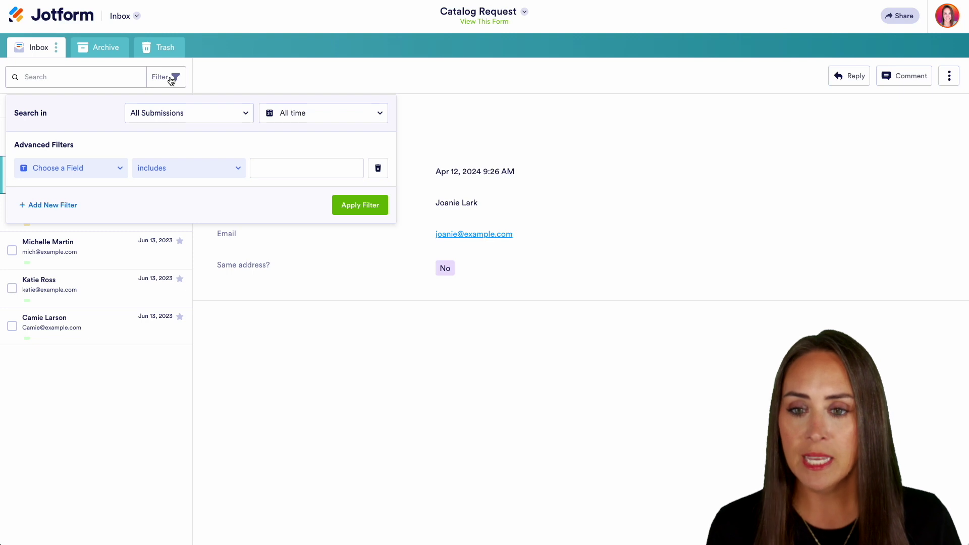
{"action": "left_click", "coordinate": [375, 117]}
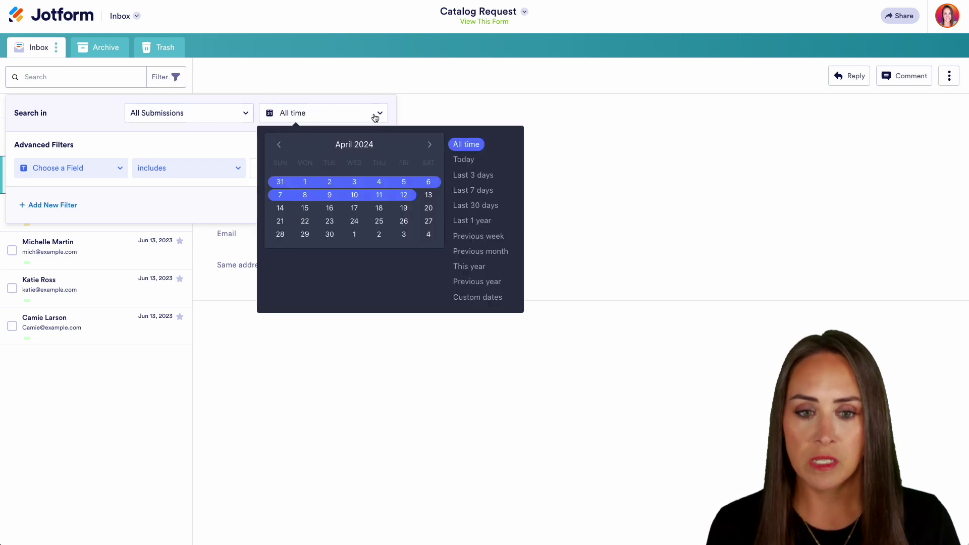
{"action": "left_click", "coordinate": [474, 177]}
{"action": "left_click", "coordinate": [190, 131]}
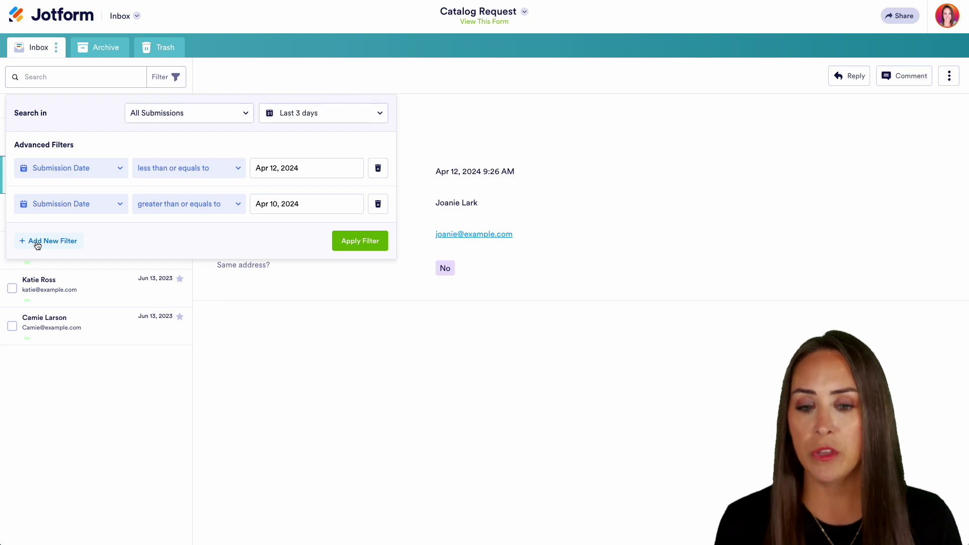
{"action": "left_click", "coordinate": [360, 241]}
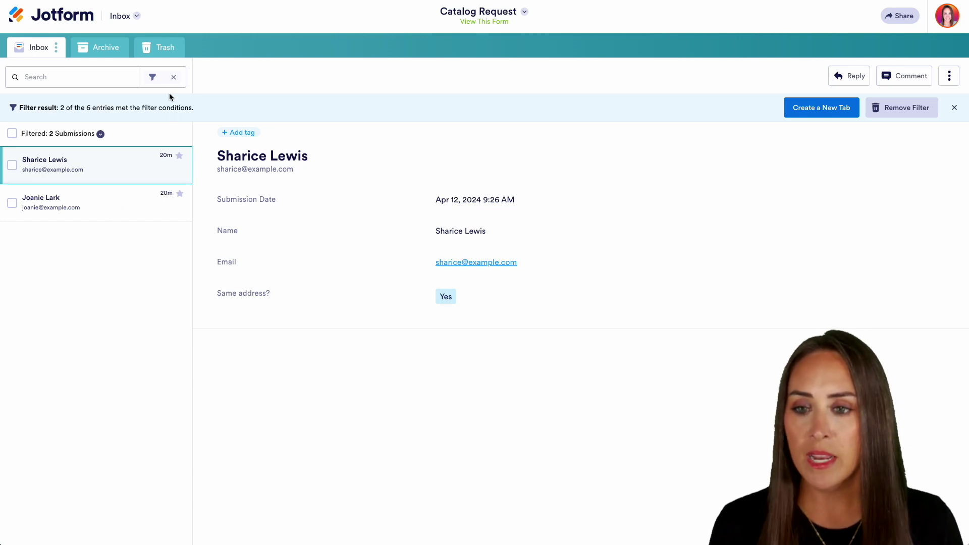
{"action": "left_click", "coordinate": [173, 78]}
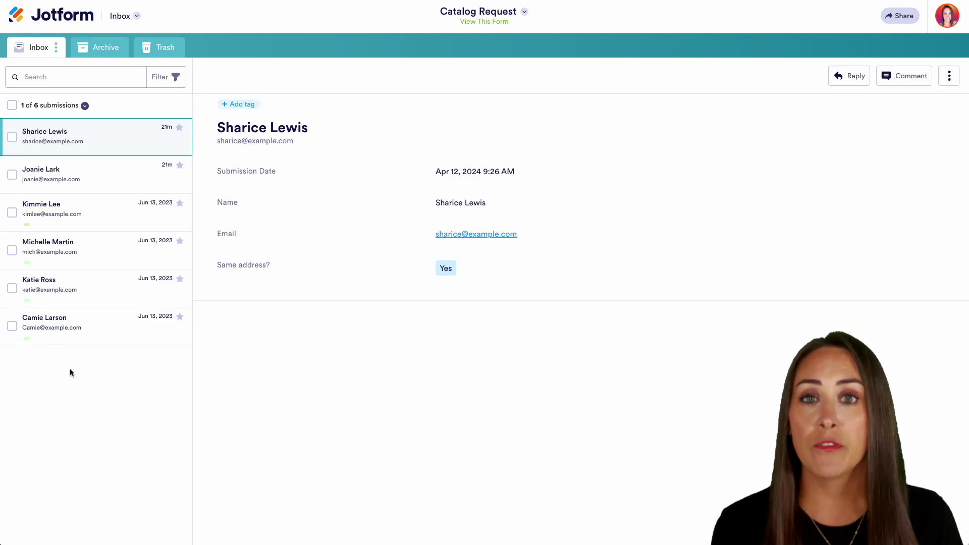
- Check the Done-tagged last submission's tags, then open the third submission tagged In Progress
{"action": "left_click", "coordinate": [122, 331]}
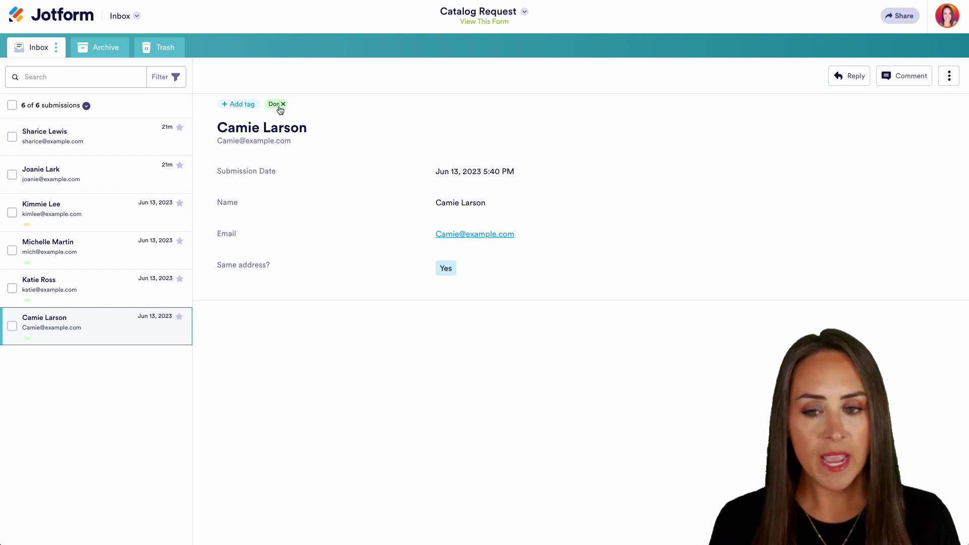
{"action": "left_click", "coordinate": [234, 105]}
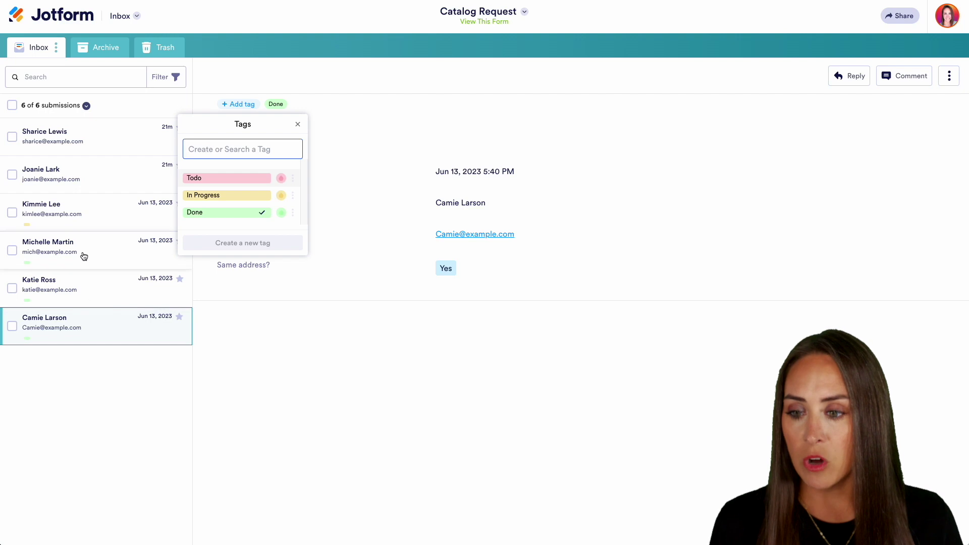
{"action": "left_click", "coordinate": [76, 218]}
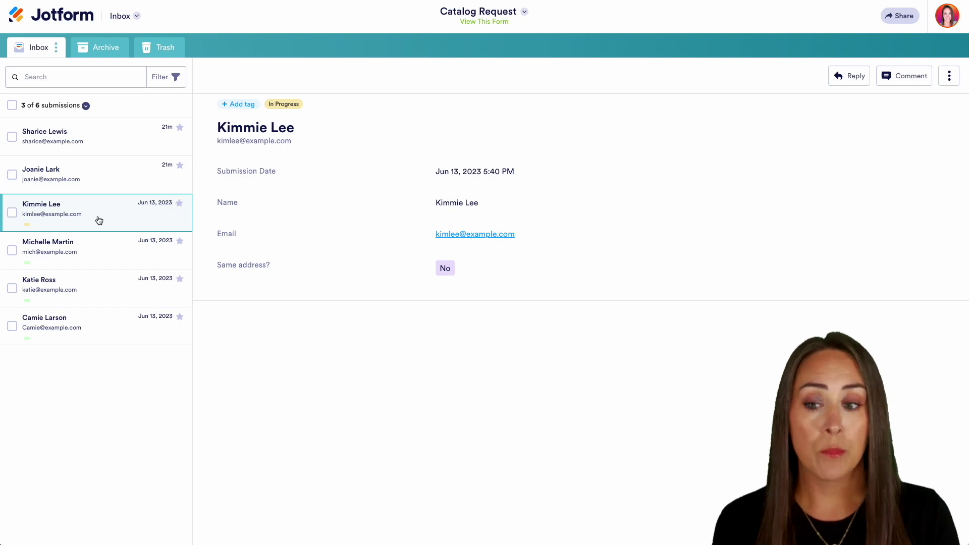
- Filter the submissions to Tags equals In Progress
{"action": "left_click", "coordinate": [176, 77]}
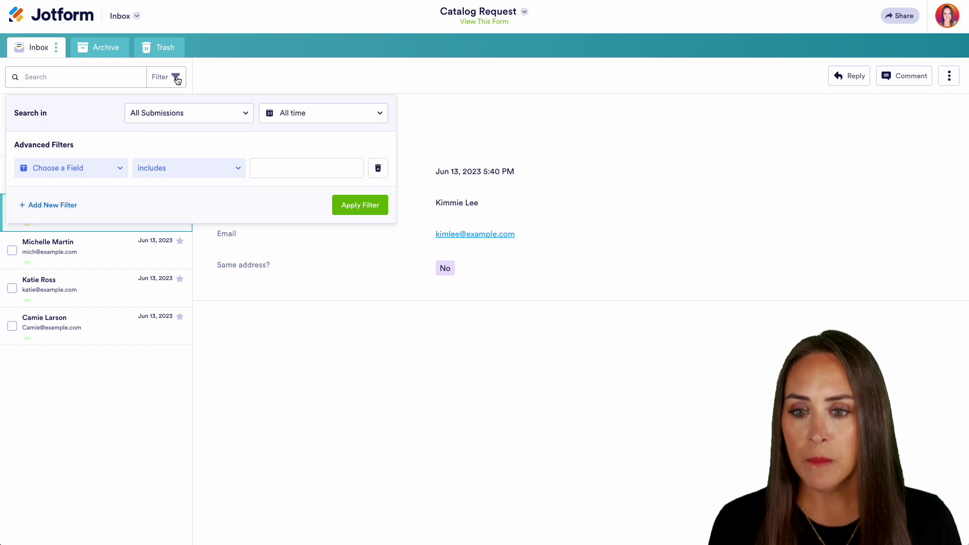
{"action": "left_click", "coordinate": [116, 169]}
{"action": "left_click", "coordinate": [87, 220]}
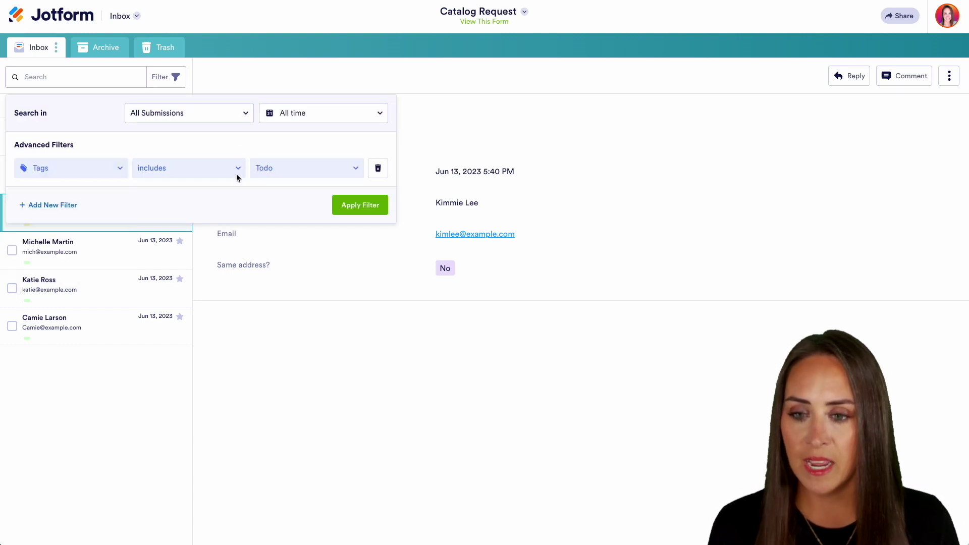
{"action": "left_click", "coordinate": [237, 173]}
{"action": "left_click", "coordinate": [222, 184]}
{"action": "left_click", "coordinate": [322, 168]}
{"action": "left_click", "coordinate": [303, 183]}
{"action": "left_click", "coordinate": [352, 206]}
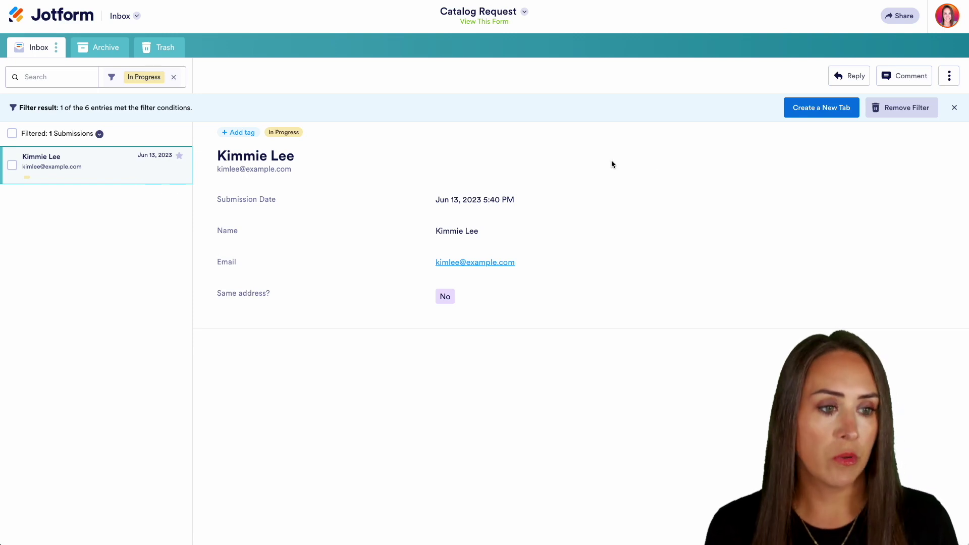
- Save the filter as a new tab named 'In Progress', then clear the Inbox filter
{"action": "left_click", "coordinate": [838, 117]}
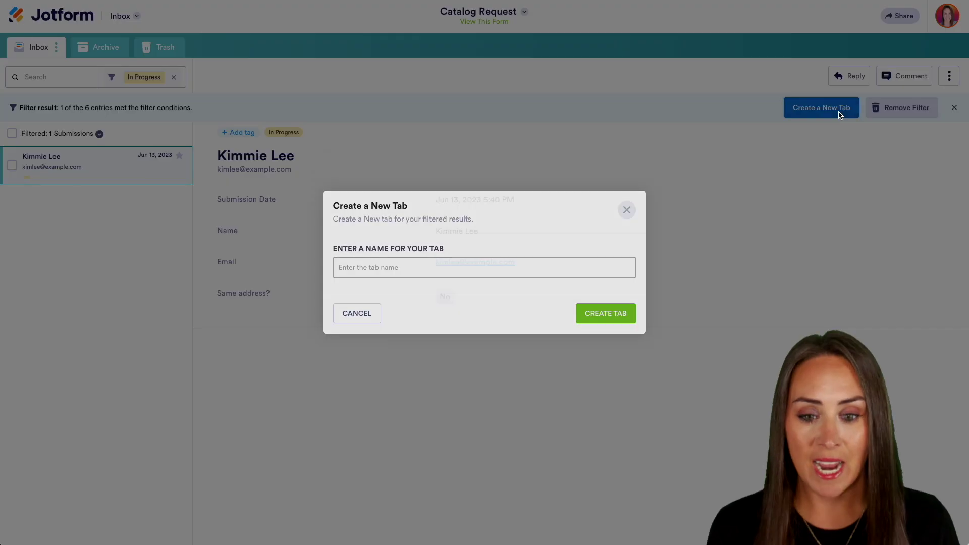
{"action": "left_click", "coordinate": [373, 281]}
{"action": "type", "text": "In Progress"}
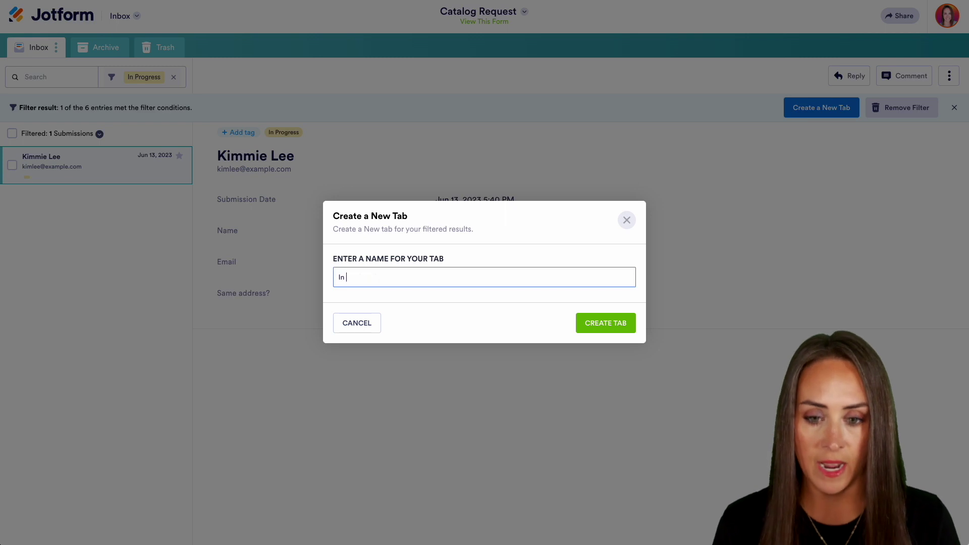
{"action": "left_click", "coordinate": [582, 328]}
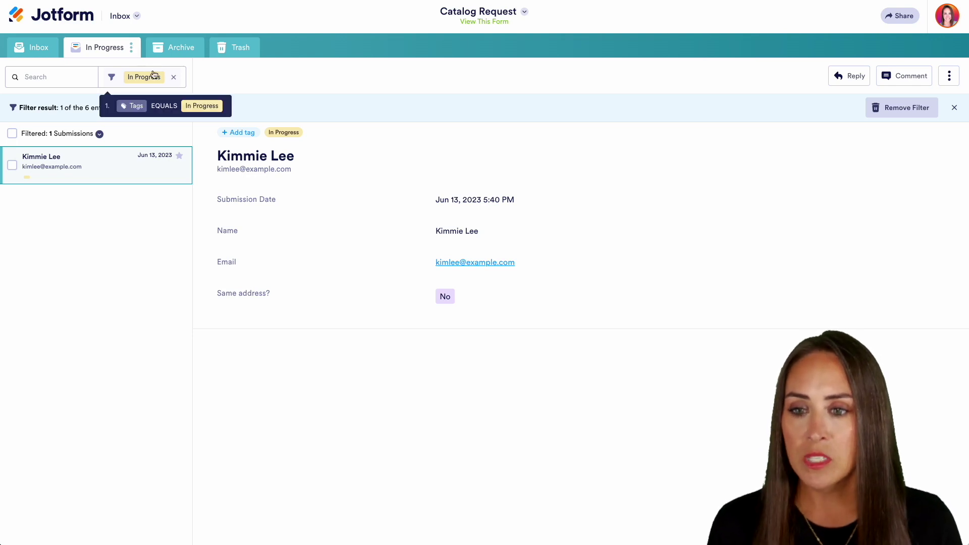
{"action": "left_click", "coordinate": [40, 45]}
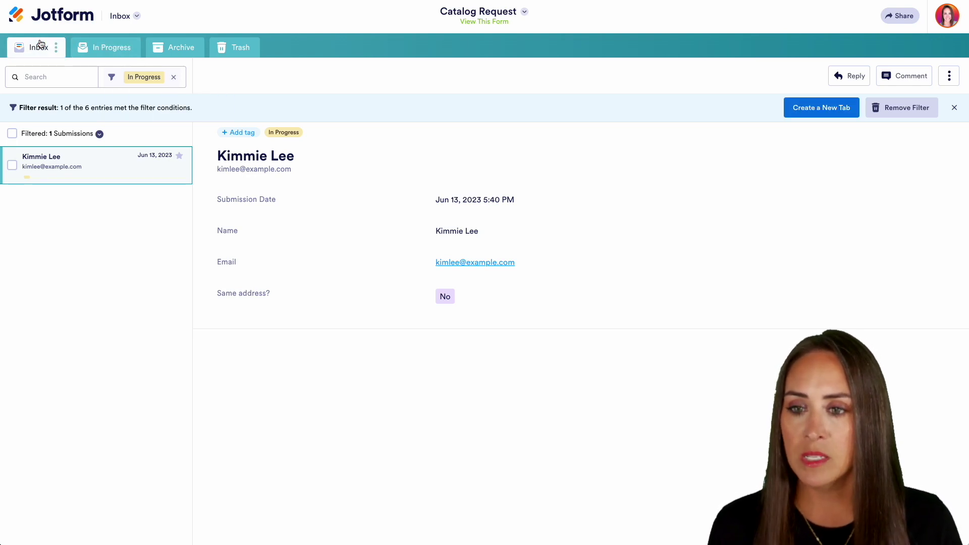
{"action": "left_click", "coordinate": [174, 77]}
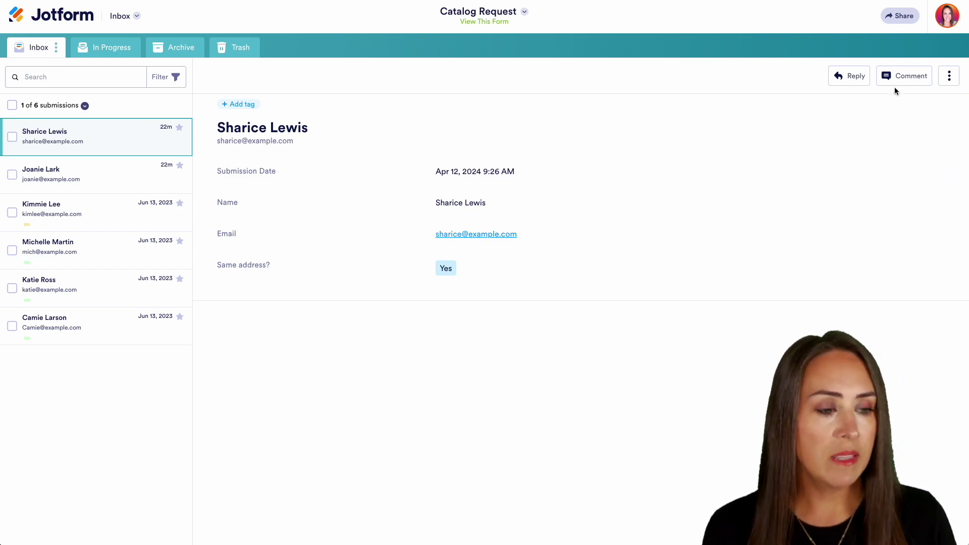
- Comment on the first submission that a question was sent and a response is awaited
{"action": "left_click", "coordinate": [916, 81]}
{"action": "type", "text": "I messaged Sharice a question, waiting on a response"}
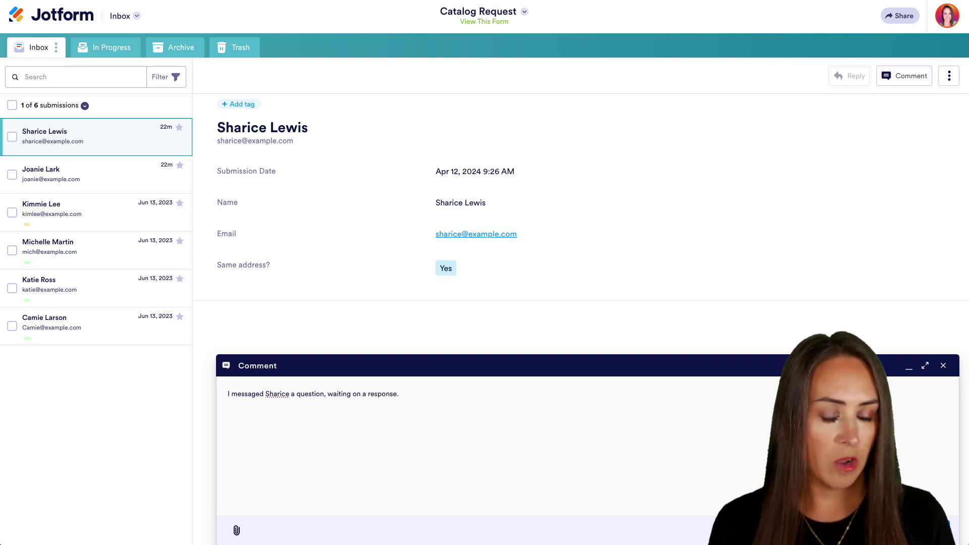
{"action": "type", "text": "."}
{"action": "key", "text": "Return"}
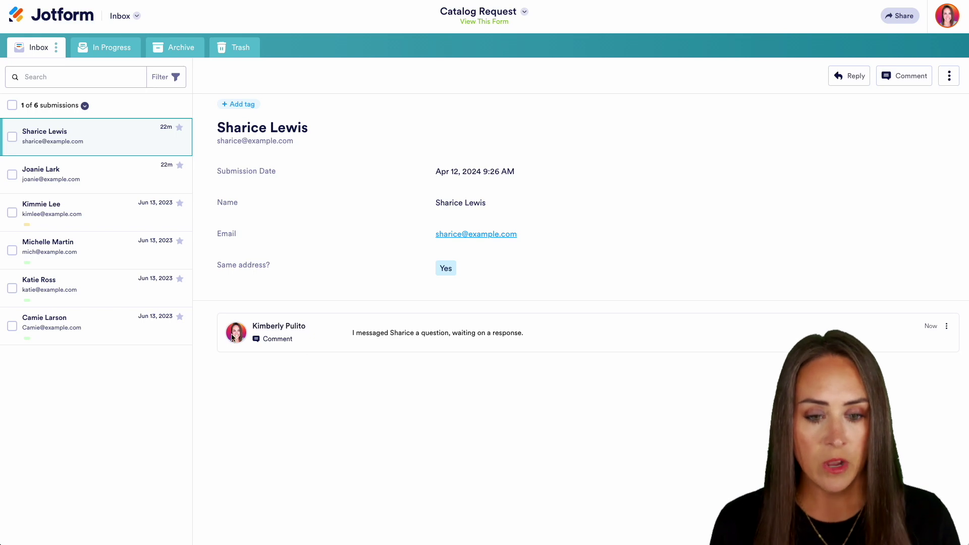
{"action": "left_click", "coordinate": [947, 327]}
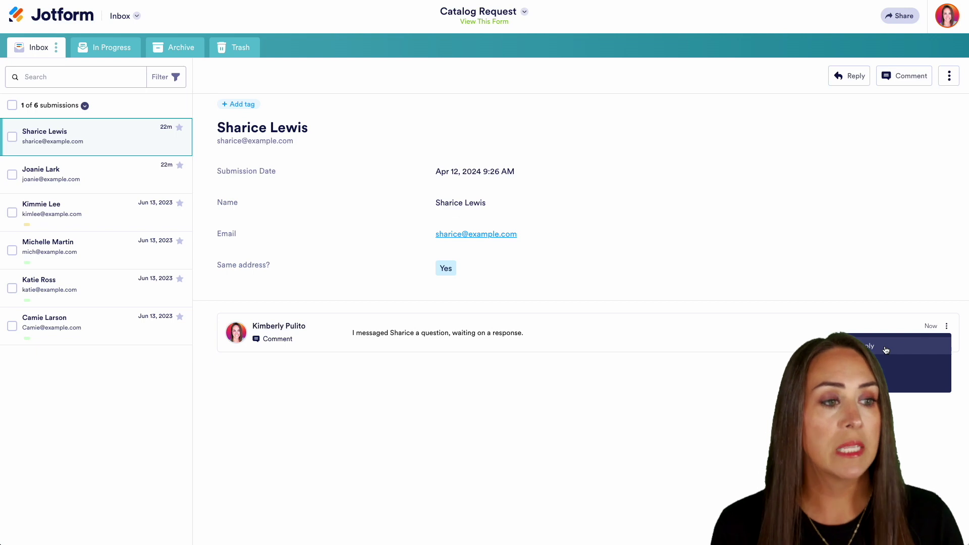
- Preview the first submission in the Customize PDF editor
{"action": "left_click", "coordinate": [949, 76]}
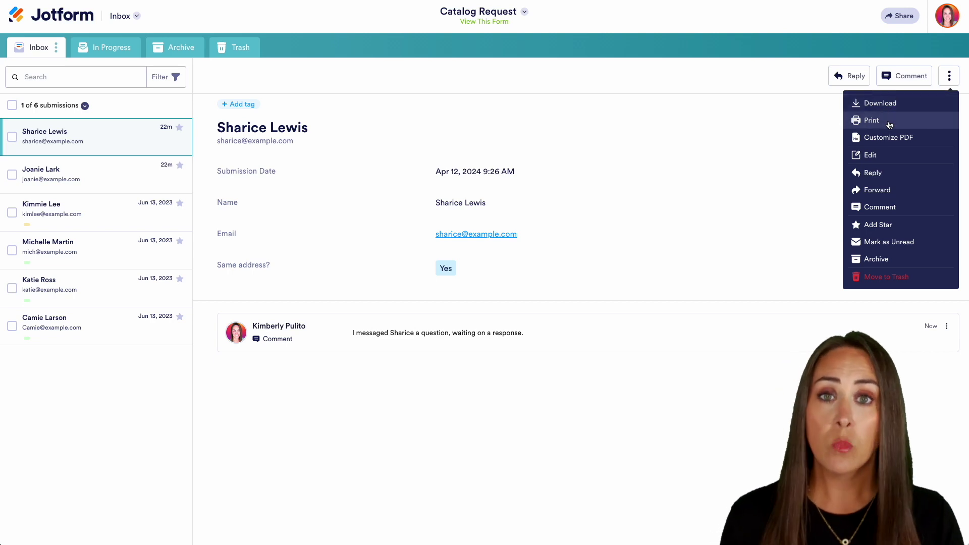
{"action": "left_click", "coordinate": [886, 136]}
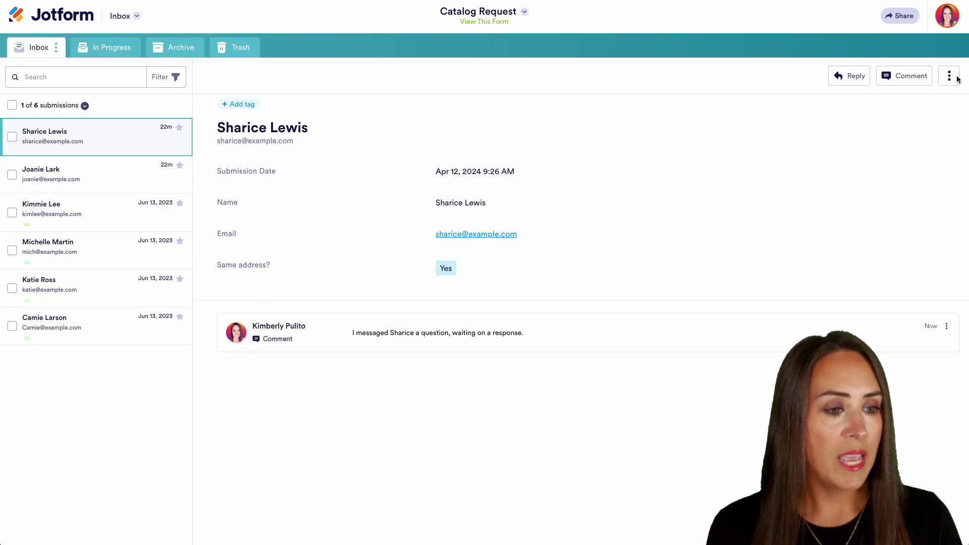
{"action": "left_click", "coordinate": [948, 76]}
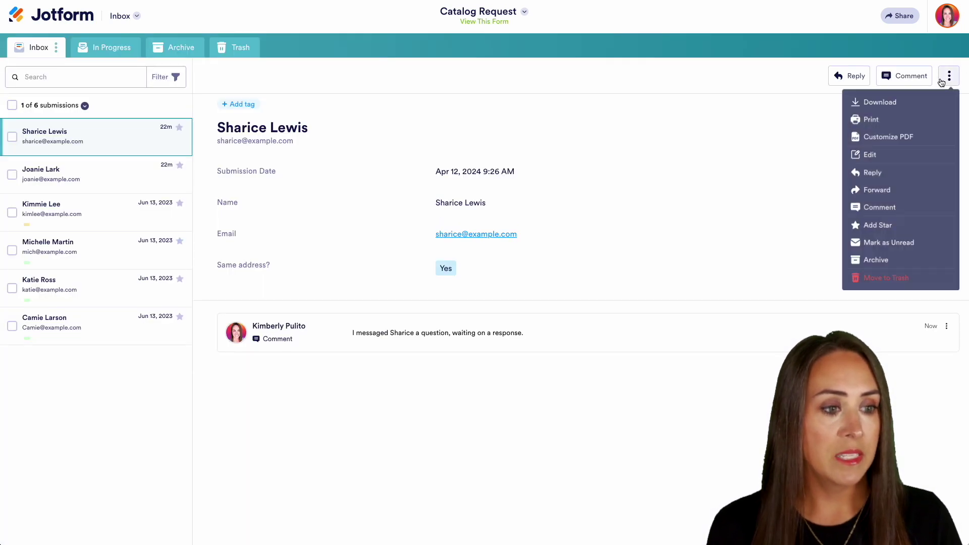
- Edit the first submission, change Same address? from Yes to No, and submit
{"action": "left_click", "coordinate": [896, 157]}
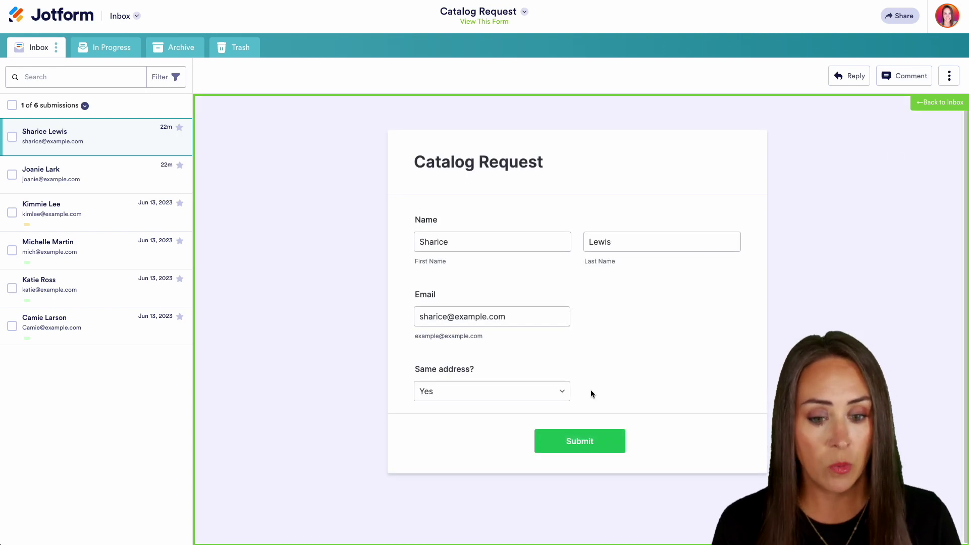
{"action": "left_click", "coordinate": [547, 389]}
{"action": "left_click", "coordinate": [470, 409]}
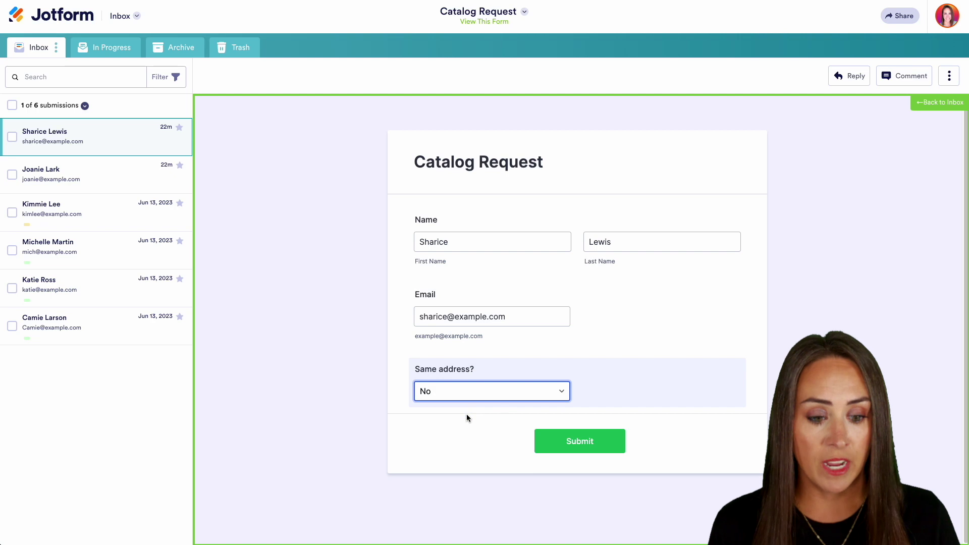
{"action": "left_click", "coordinate": [586, 441]}
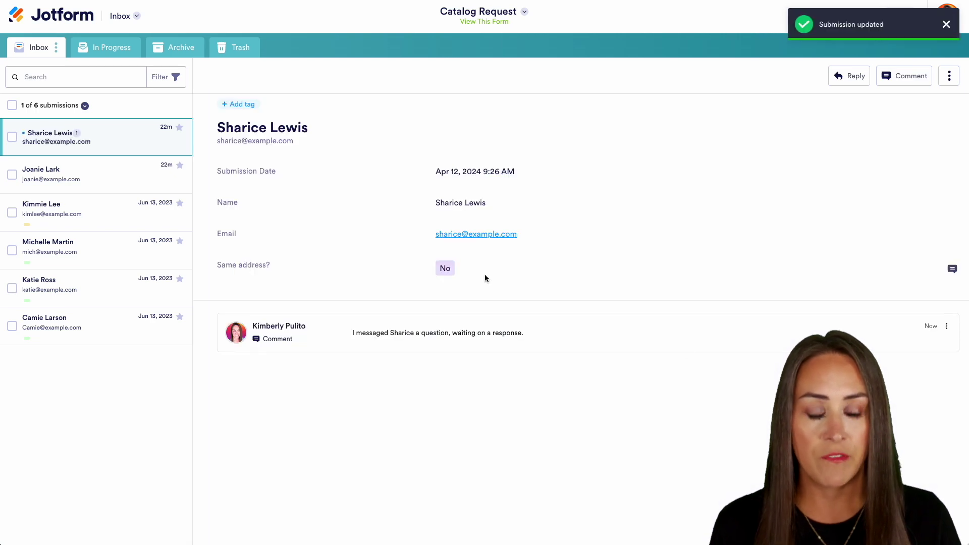
{"action": "left_click", "coordinate": [950, 77]}
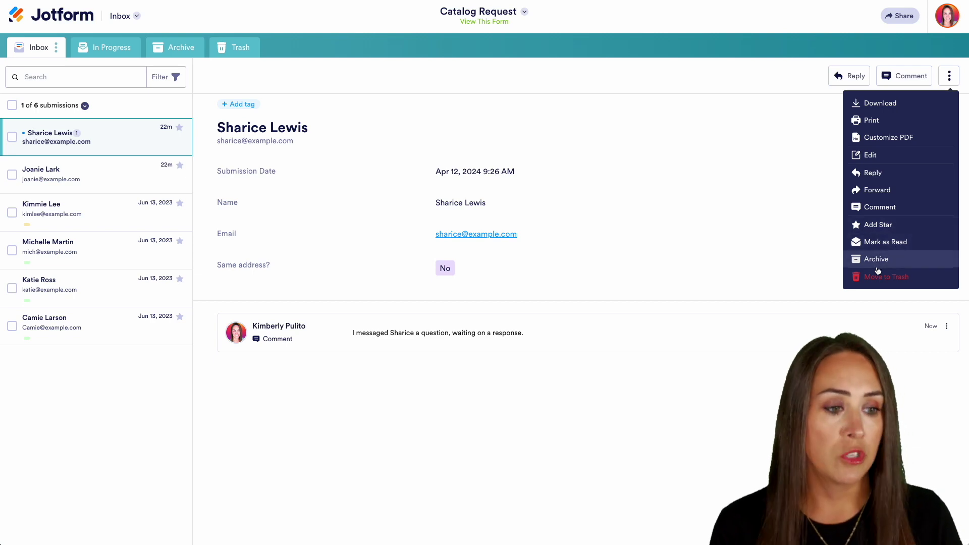
- Review the Forward email panel for the first submission and close it unsent
{"action": "left_click", "coordinate": [888, 189]}
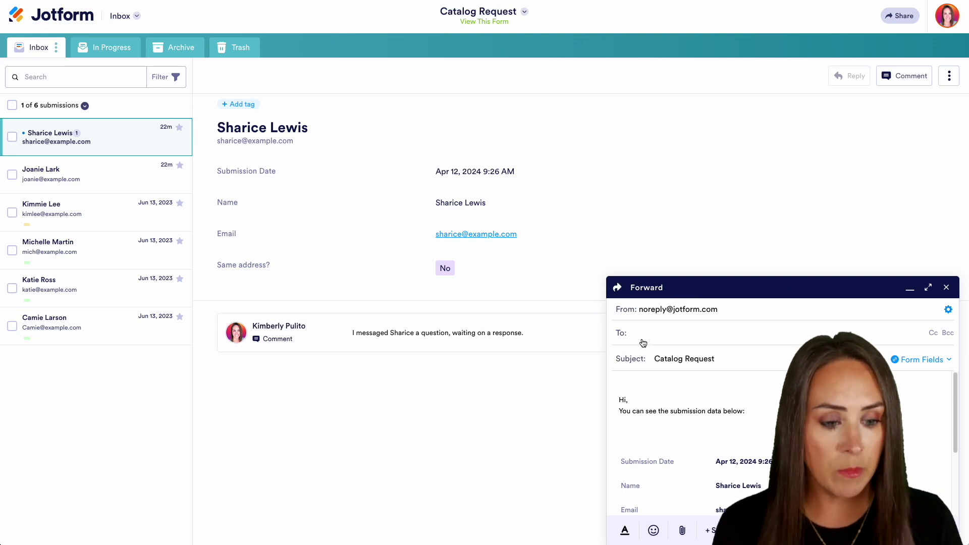
{"action": "scroll", "coordinate": [691, 444], "scroll_direction": "down", "scroll_amount": 3}
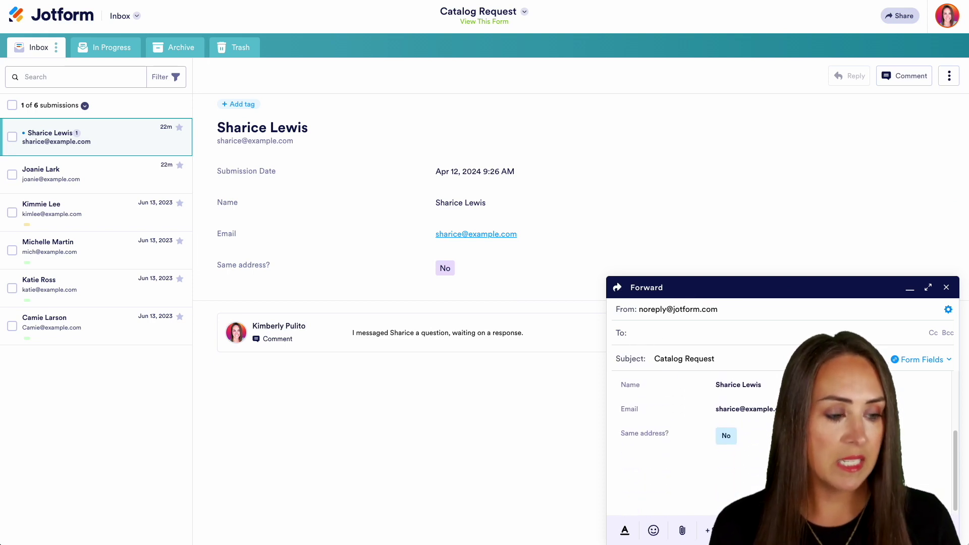
{"action": "scroll", "coordinate": [692, 444], "scroll_direction": "up", "scroll_amount": 3}
{"action": "left_click", "coordinate": [946, 289]}
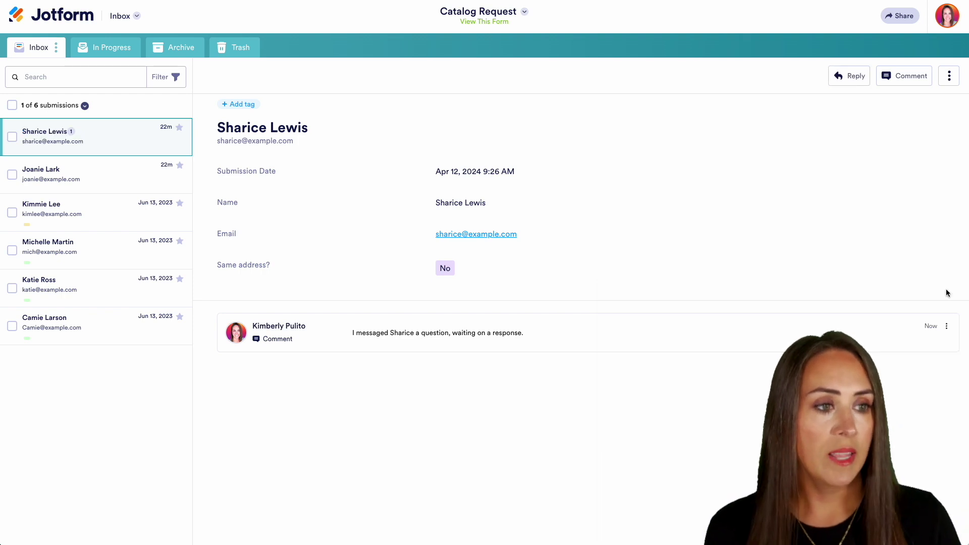
- Keep the inbox share link at Private Access and set its expiry to Apr 12, 2024
{"action": "left_click", "coordinate": [903, 18]}
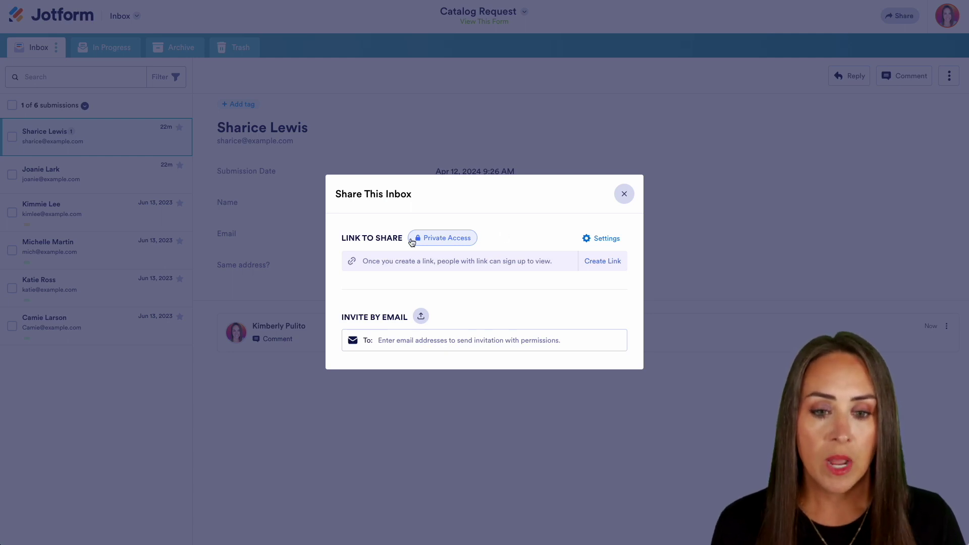
{"action": "left_click", "coordinate": [606, 238]}
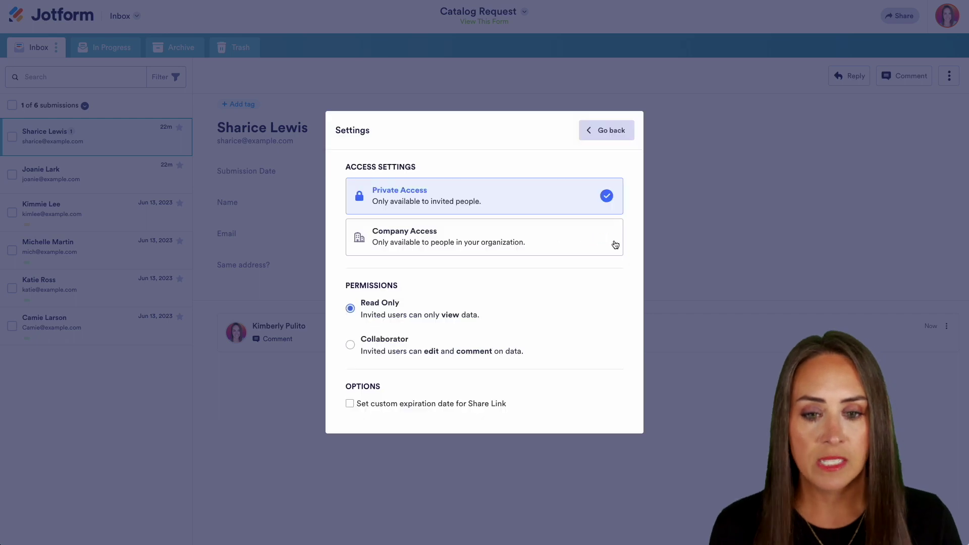
{"action": "left_click", "coordinate": [424, 241]}
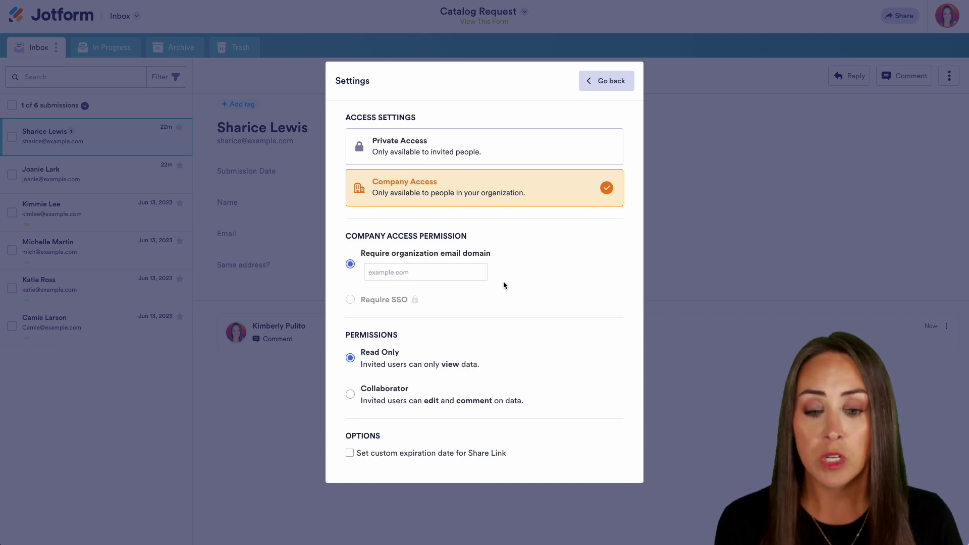
{"action": "left_click", "coordinate": [532, 152]}
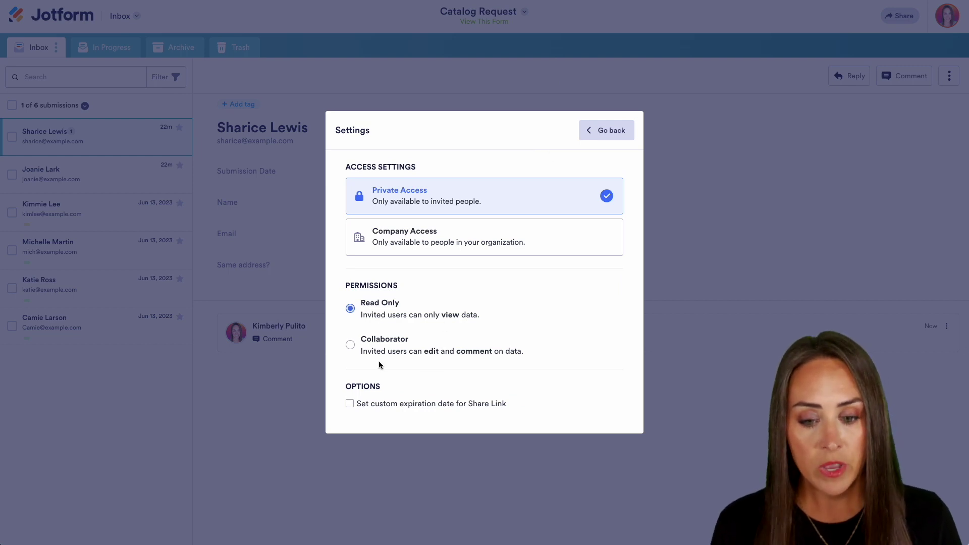
{"action": "left_click", "coordinate": [349, 404]}
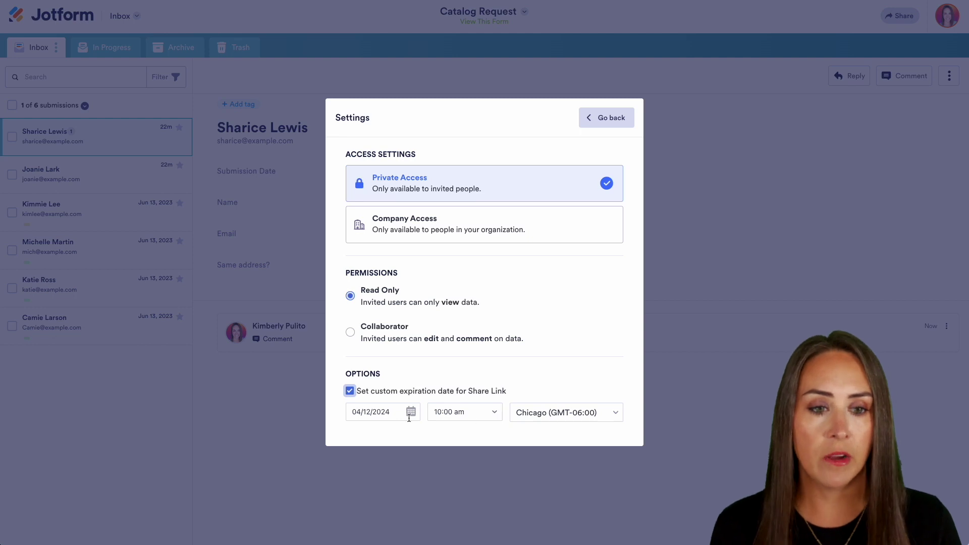
{"action": "left_click", "coordinate": [607, 118]}
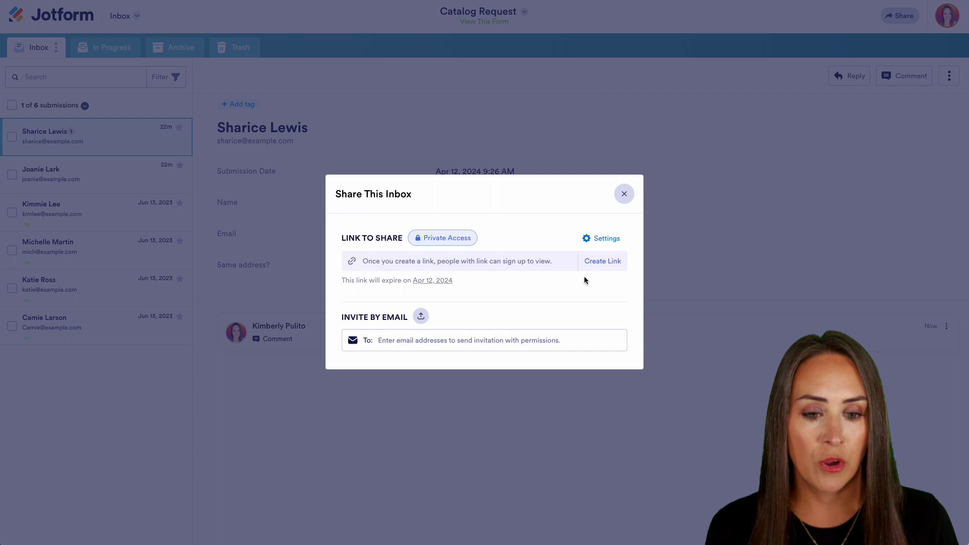
- Create and copy the inbox share link, keeping email invitees at Read Only permission
{"action": "left_click", "coordinate": [607, 261]}
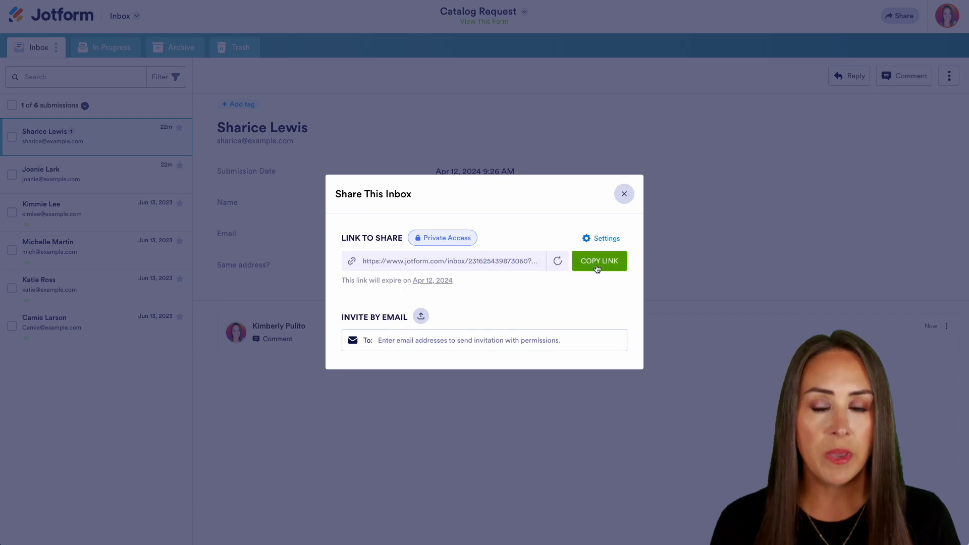
{"action": "left_click", "coordinate": [597, 269]}
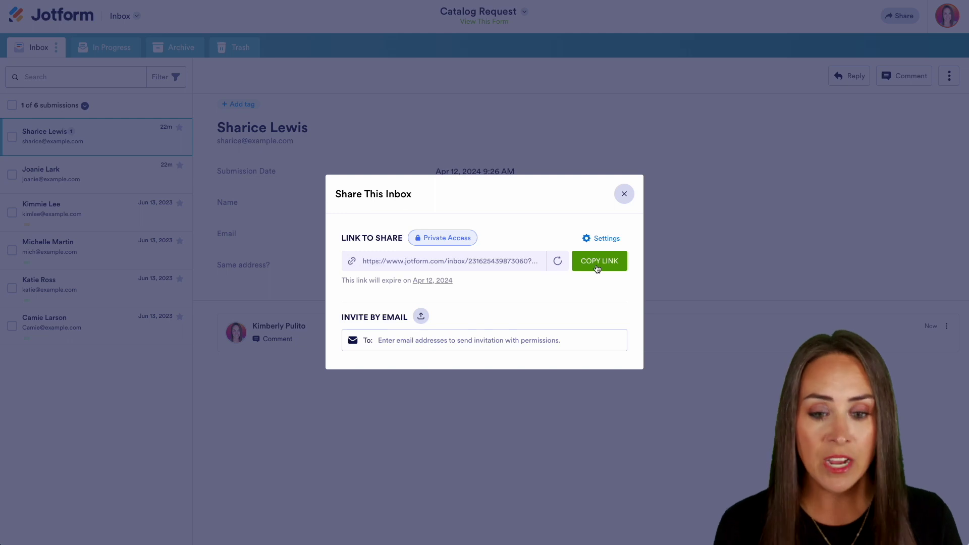
{"action": "left_click", "coordinate": [407, 342]}
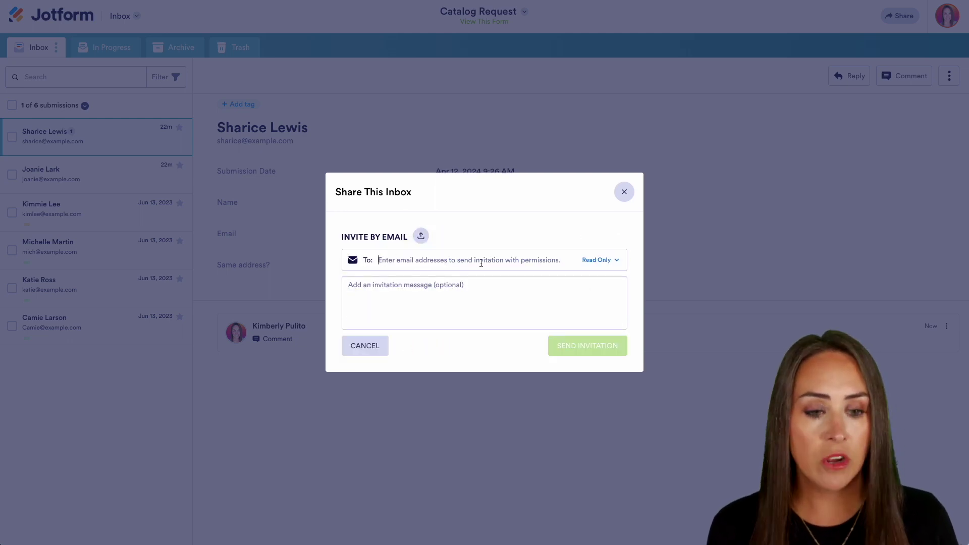
{"action": "left_click", "coordinate": [608, 260]}
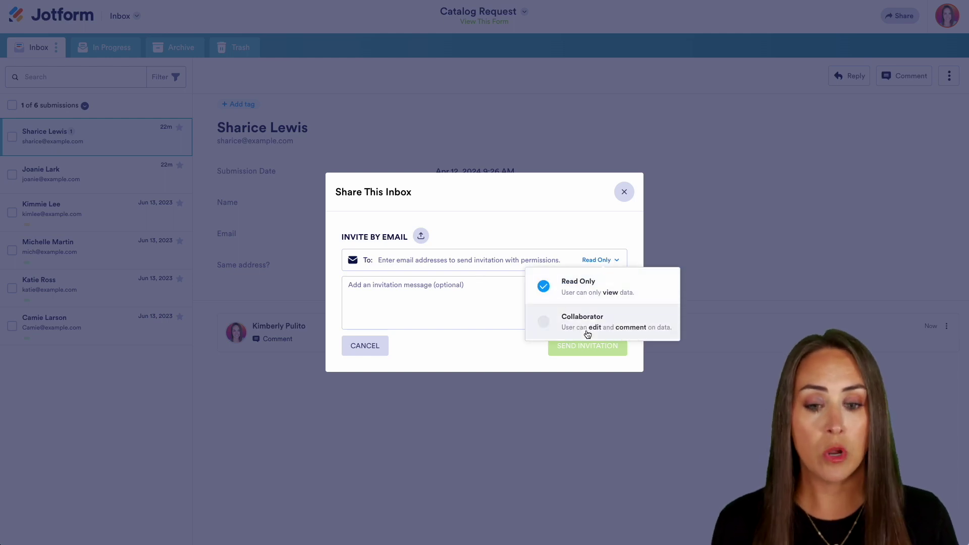
{"action": "left_click", "coordinate": [412, 356]}
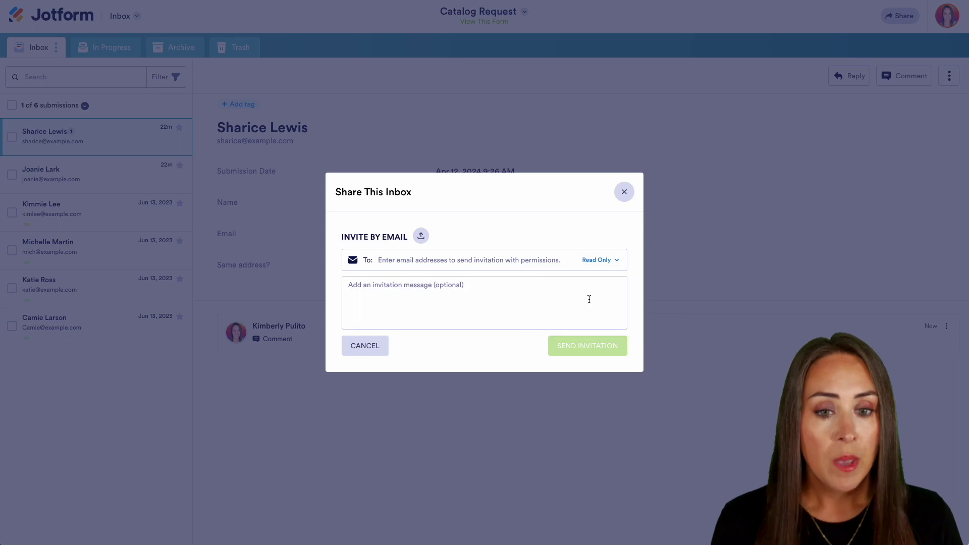